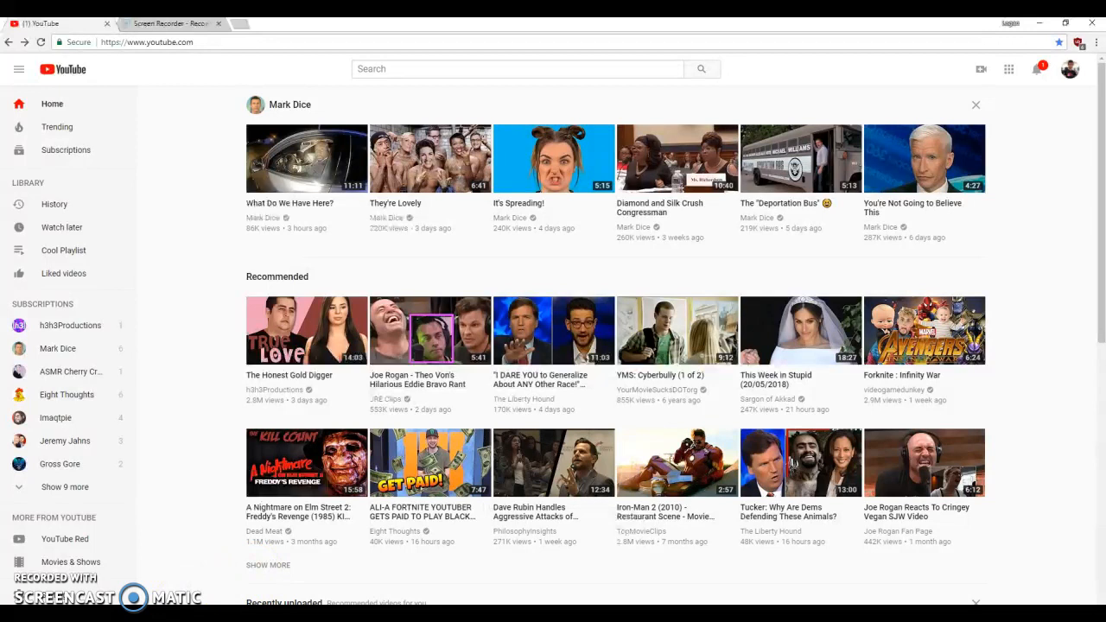
Step: Open the Live Streaming dashboard in YouTube's Creator Studio and expand the checklist's instructions for setting up encoding software
left_click(1039, 120)
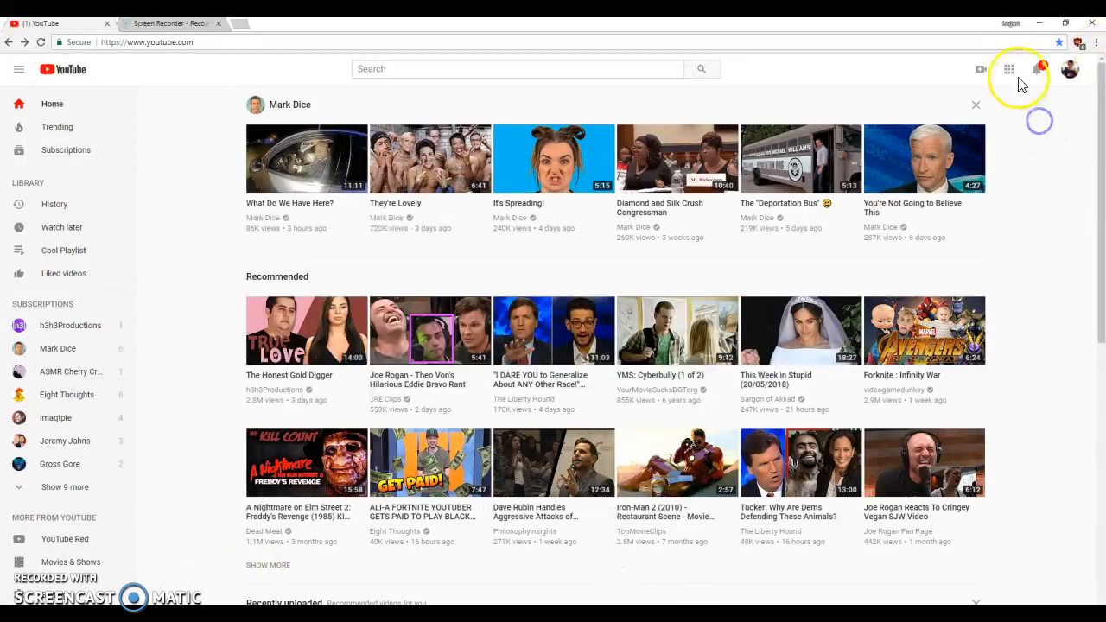
left_click(1013, 72)
left_click(1048, 70)
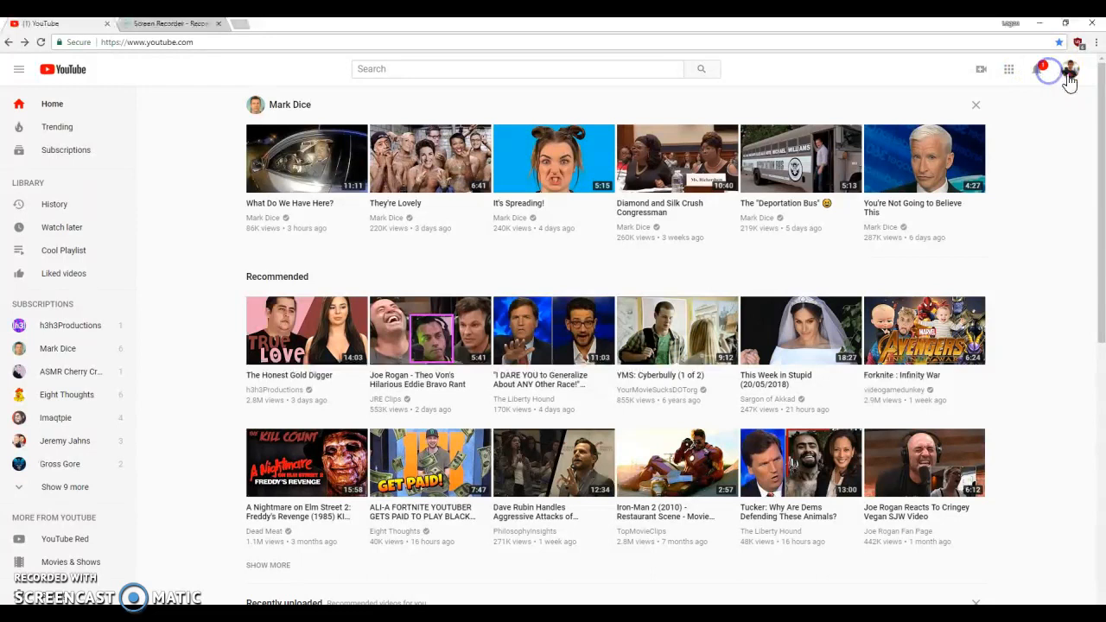
left_click(1070, 76)
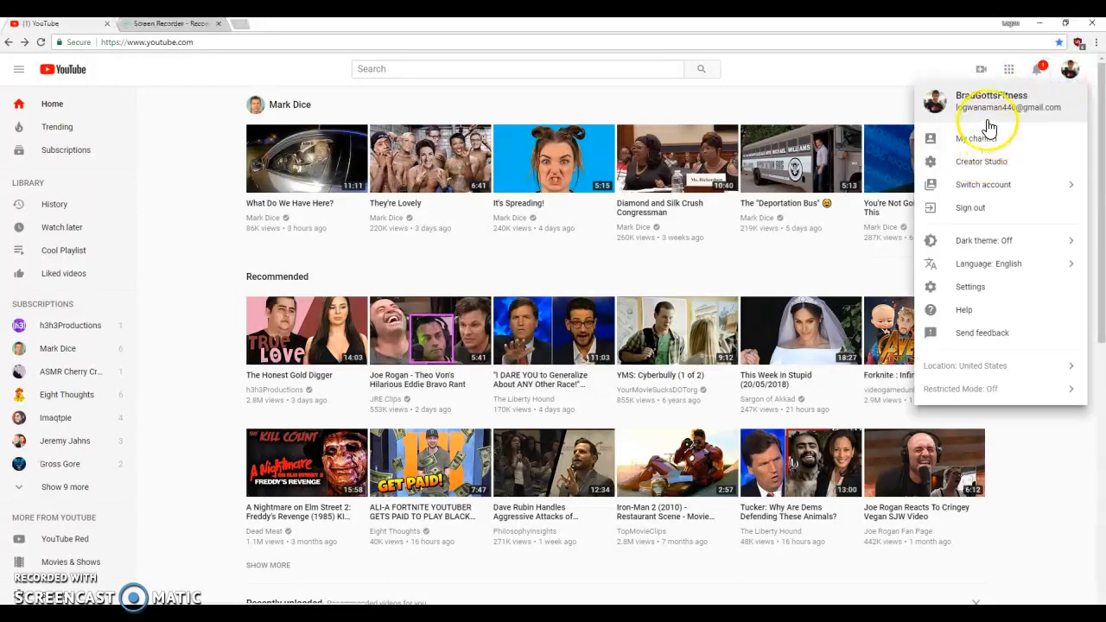
left_click(992, 164)
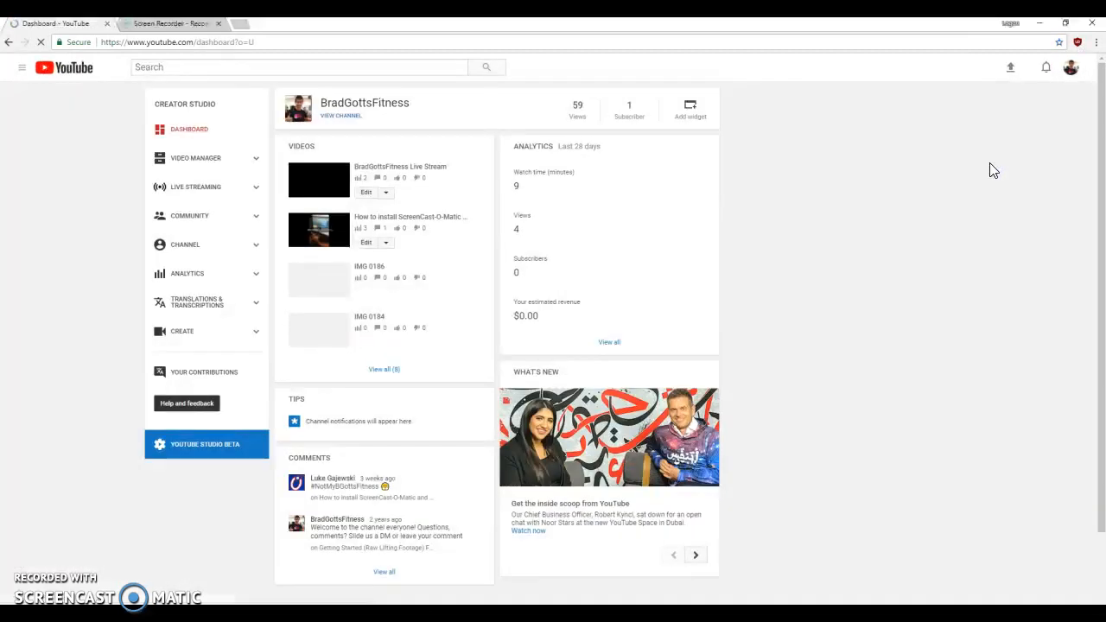
left_click(205, 198)
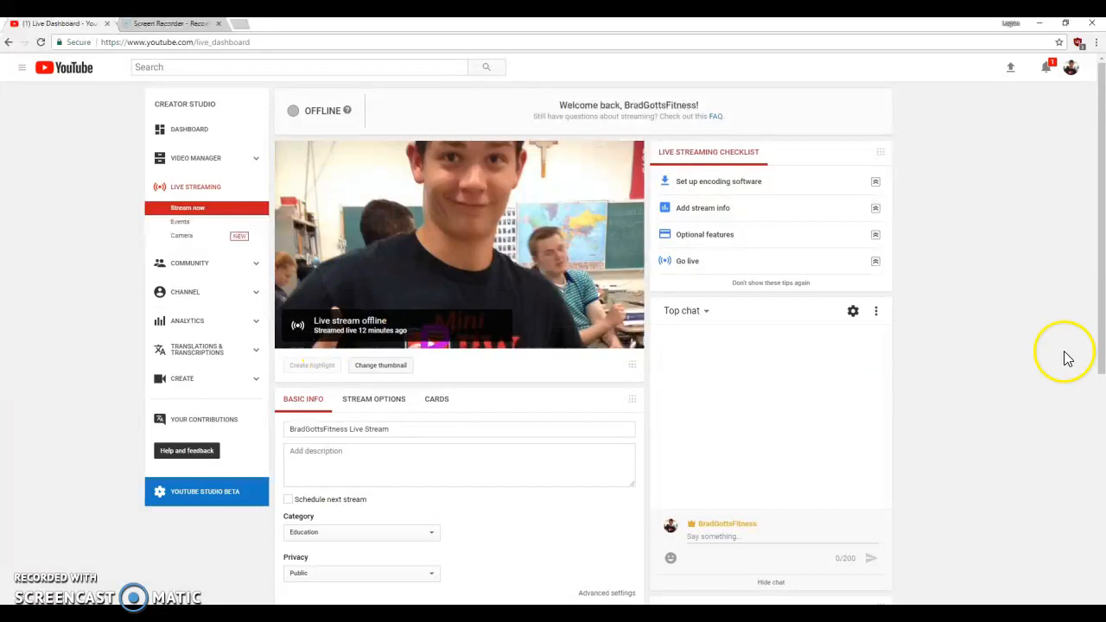
left_click(796, 183)
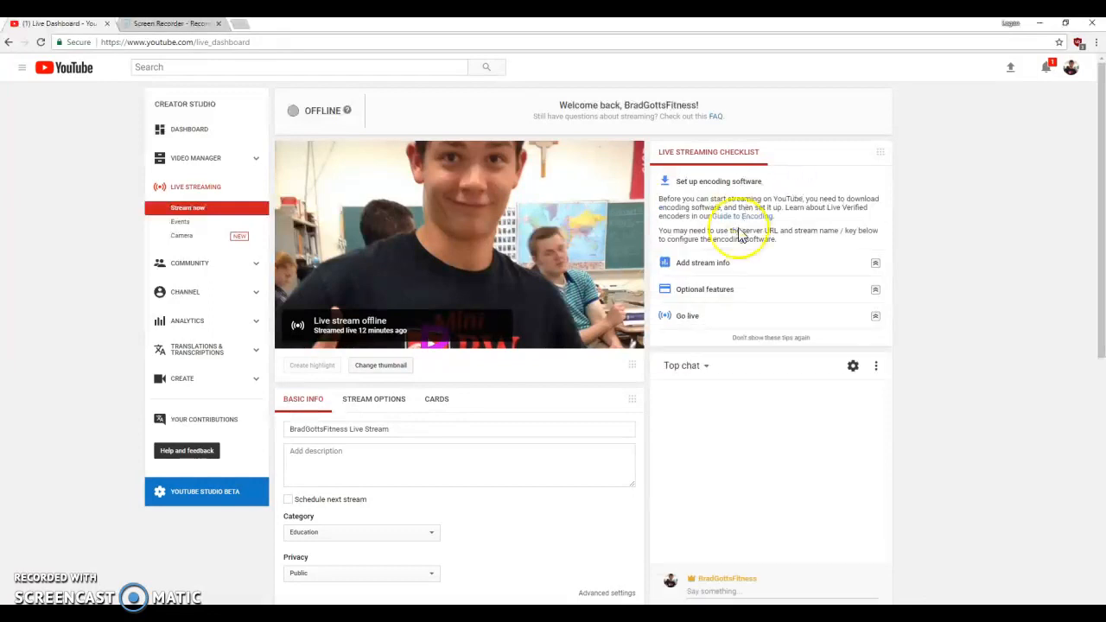
Step: Switch to XSplit Broadcaster and open the broadcast details for the existing YouTube Live output
key("alt+Tab")
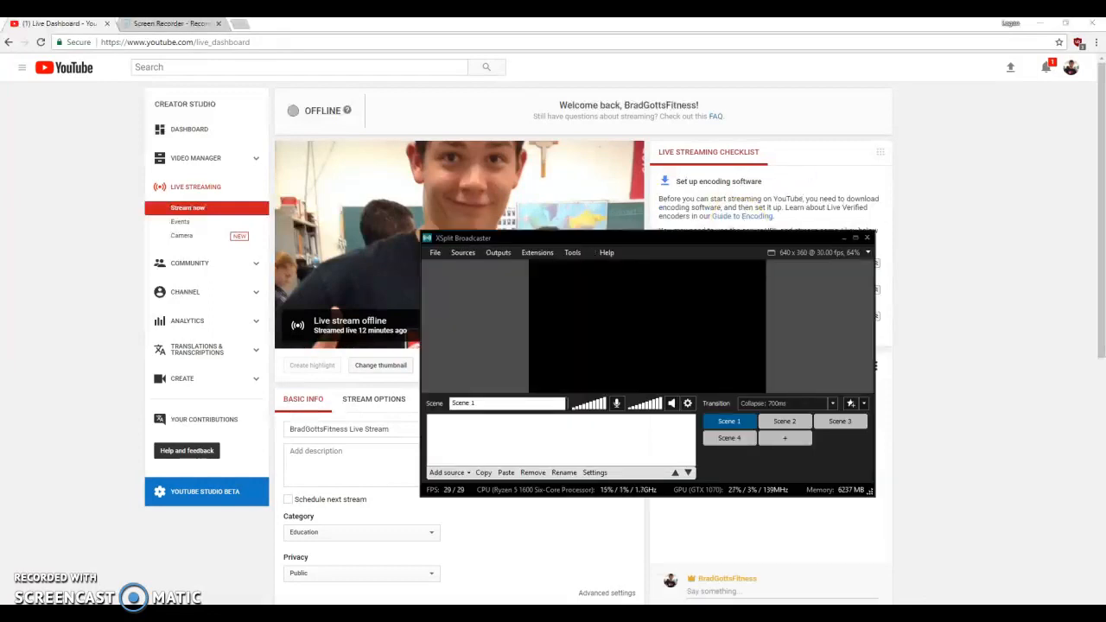
key("alt+Tab")
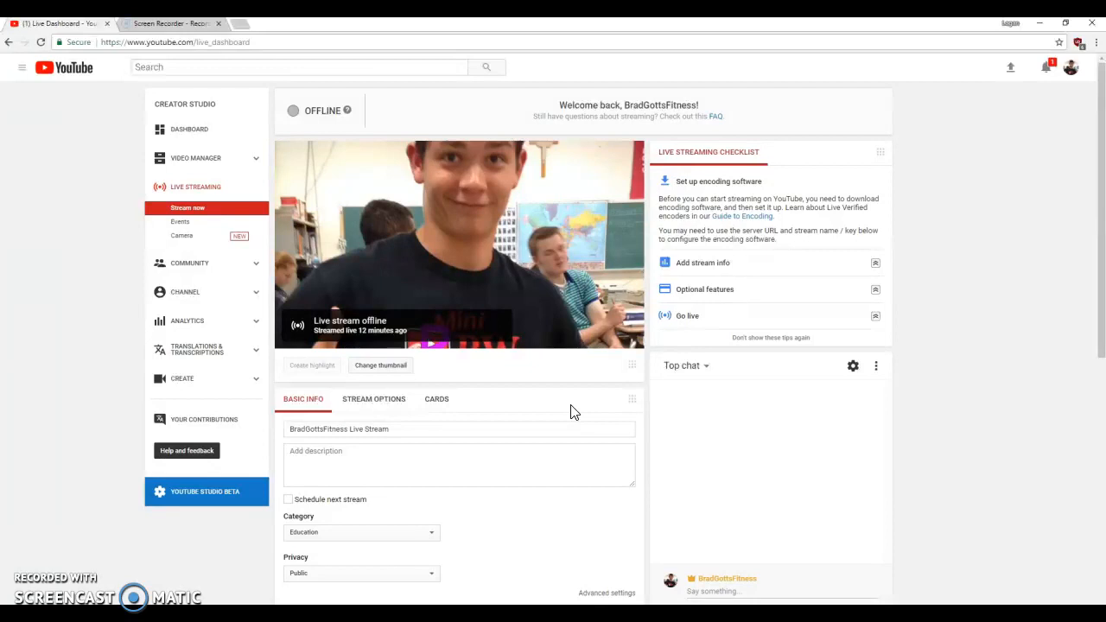
key("alt+Tab")
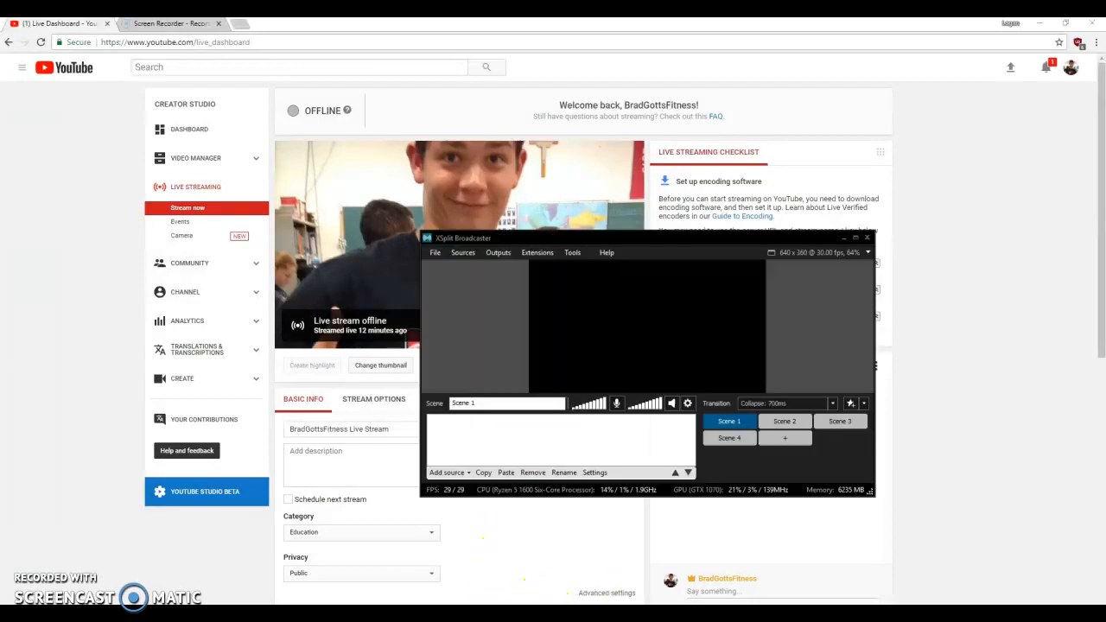
left_click_drag(627, 241, 662, 206)
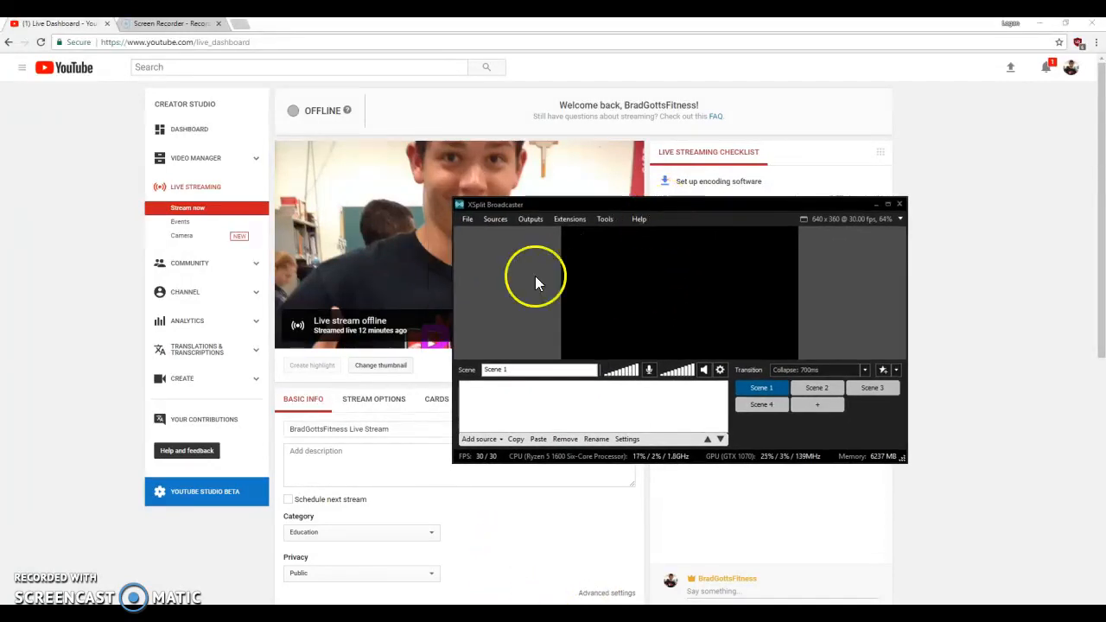
left_click(531, 219)
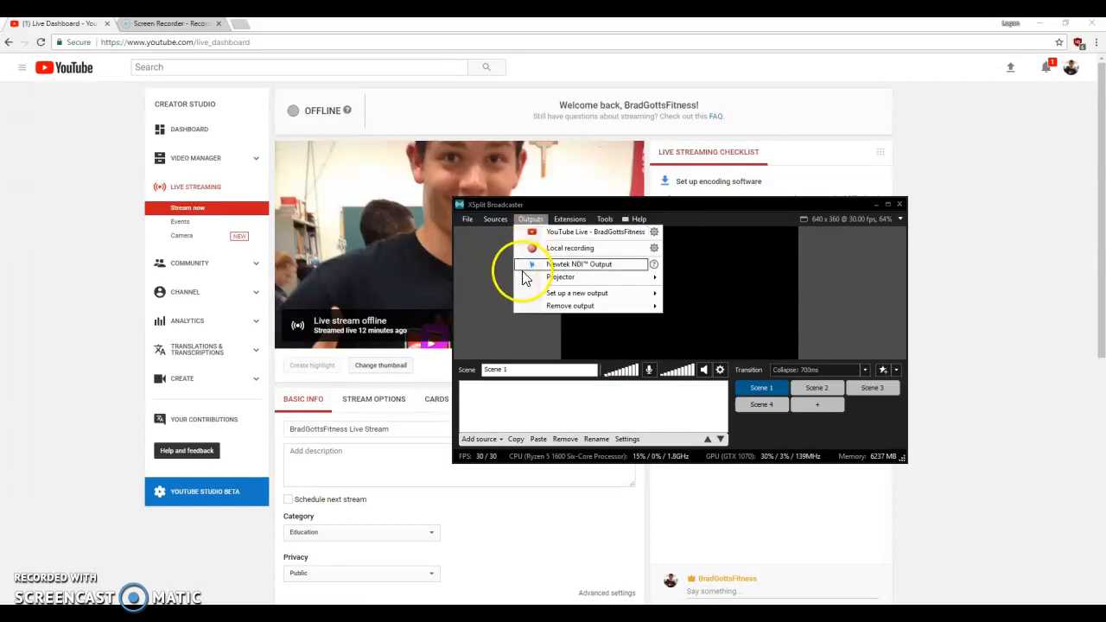
mouse_move(532, 295)
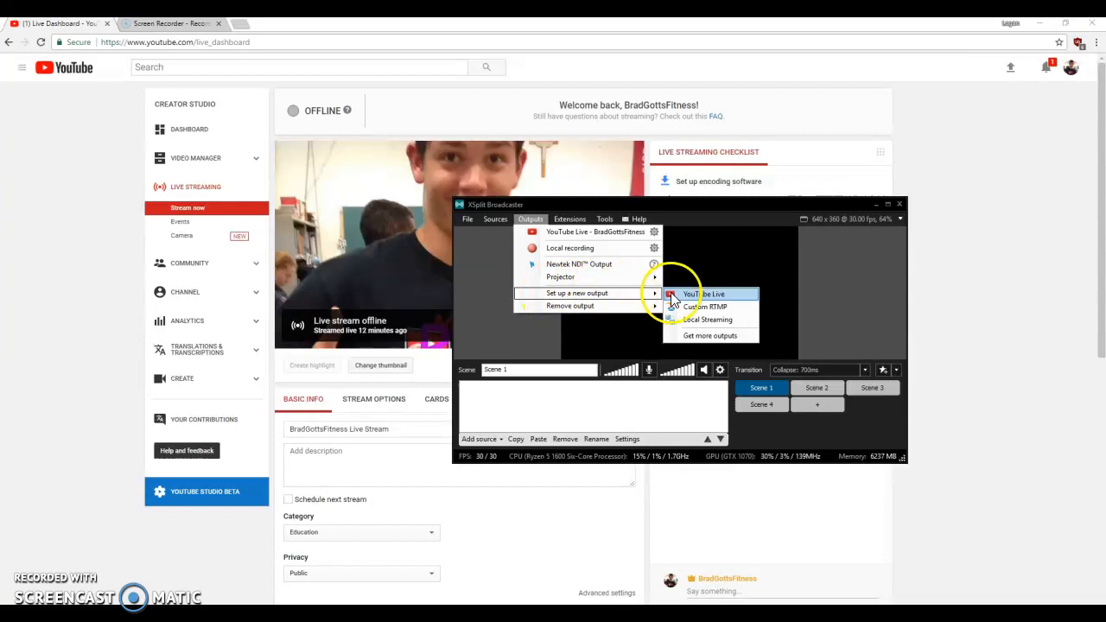
mouse_move(564, 280)
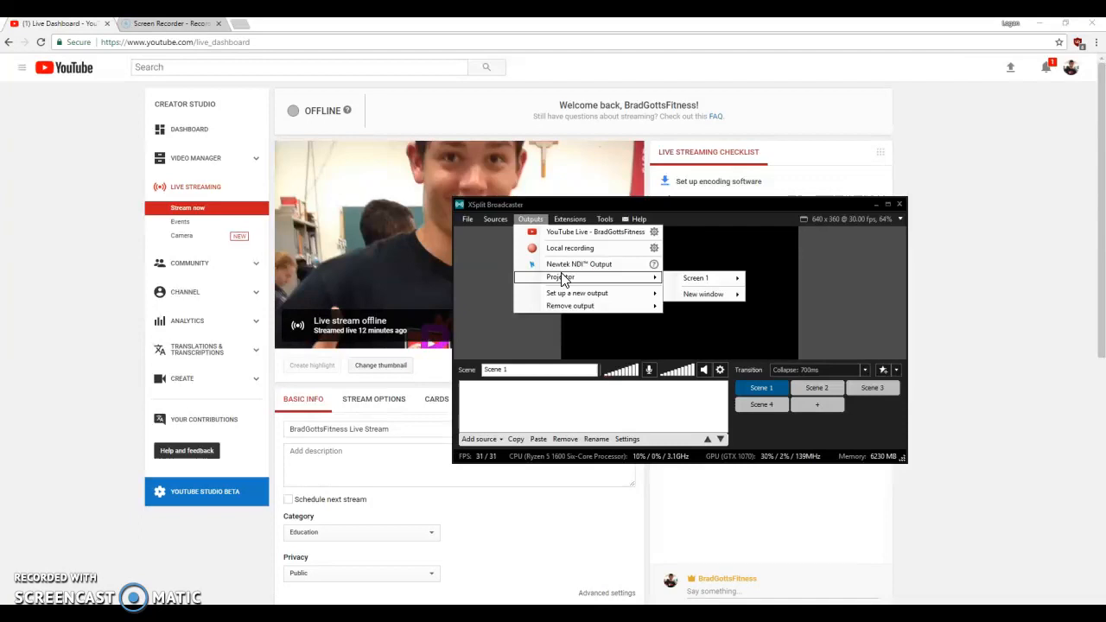
left_click(570, 231)
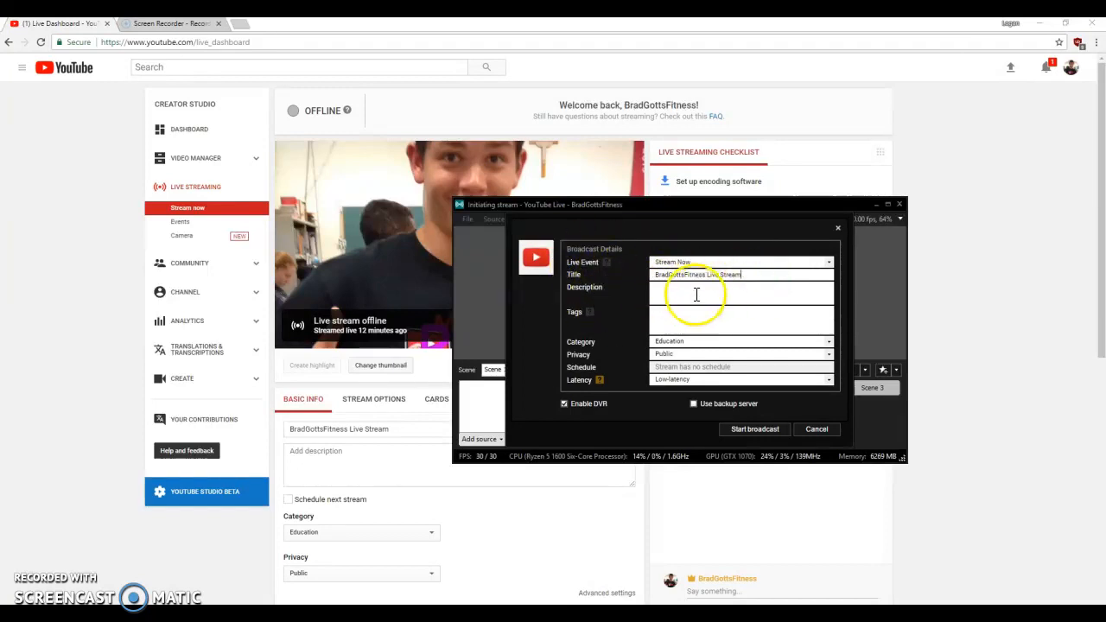
Step: Title the broadcast "How to Livestream on Youtube using Xsplit software" and start it
left_click_drag(758, 274, 466, 281)
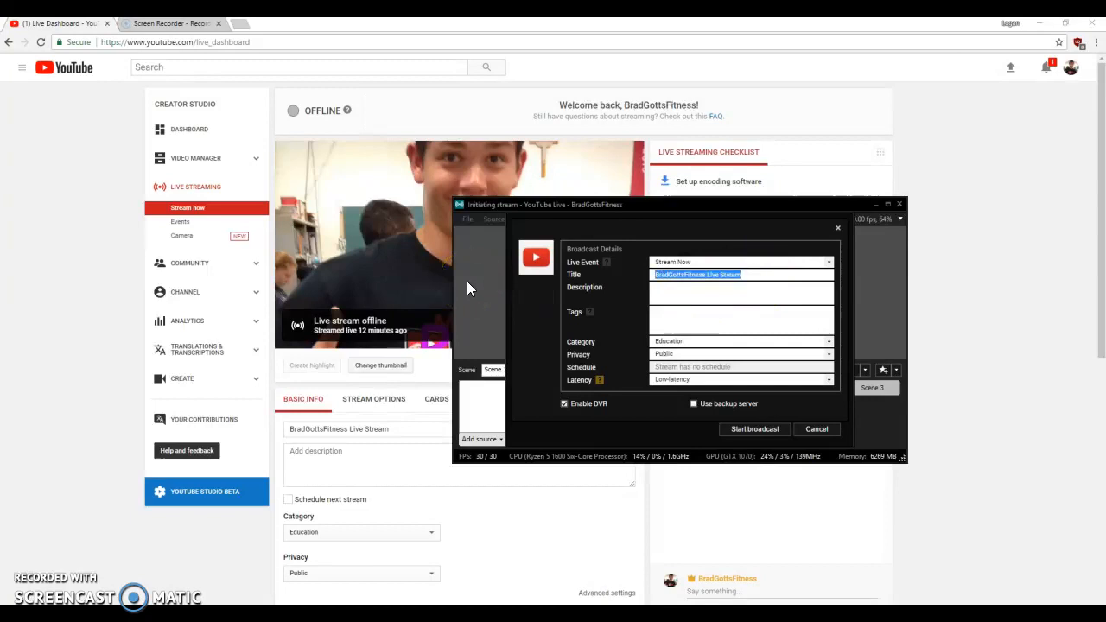
type("How to Livestream on Youtube using Xsplit softw")
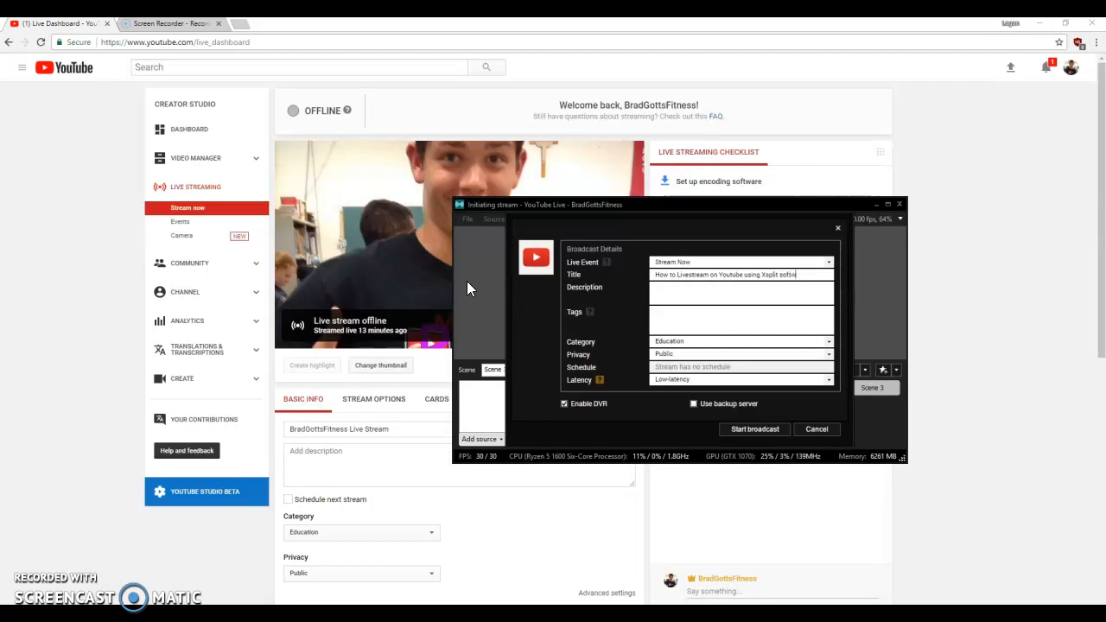
left_click(690, 322)
left_click(692, 344)
left_click(691, 344)
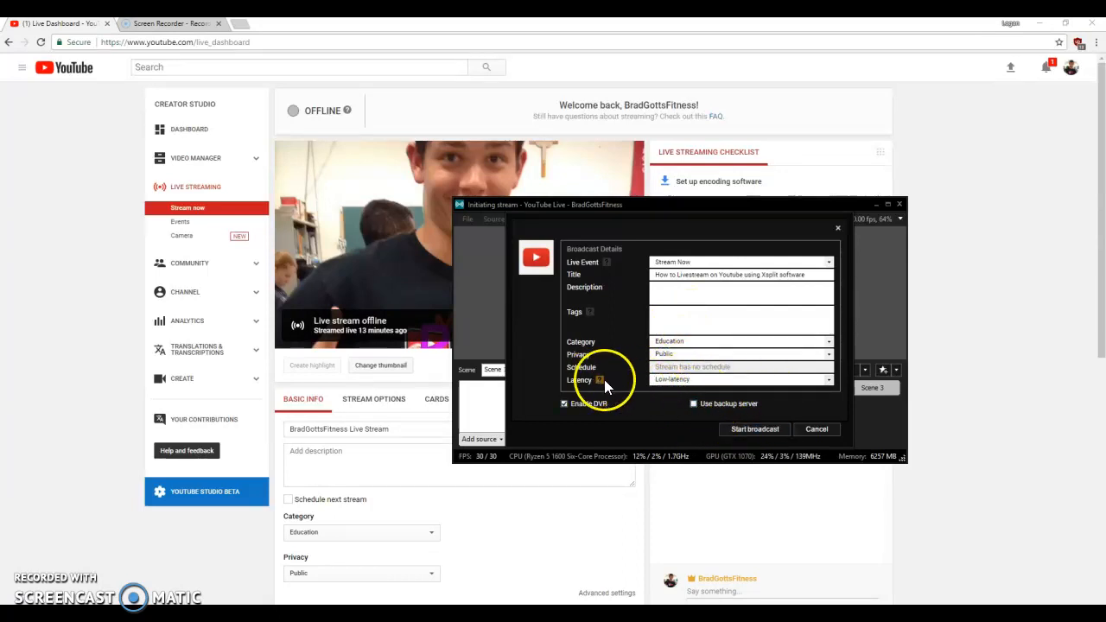
left_click(752, 432)
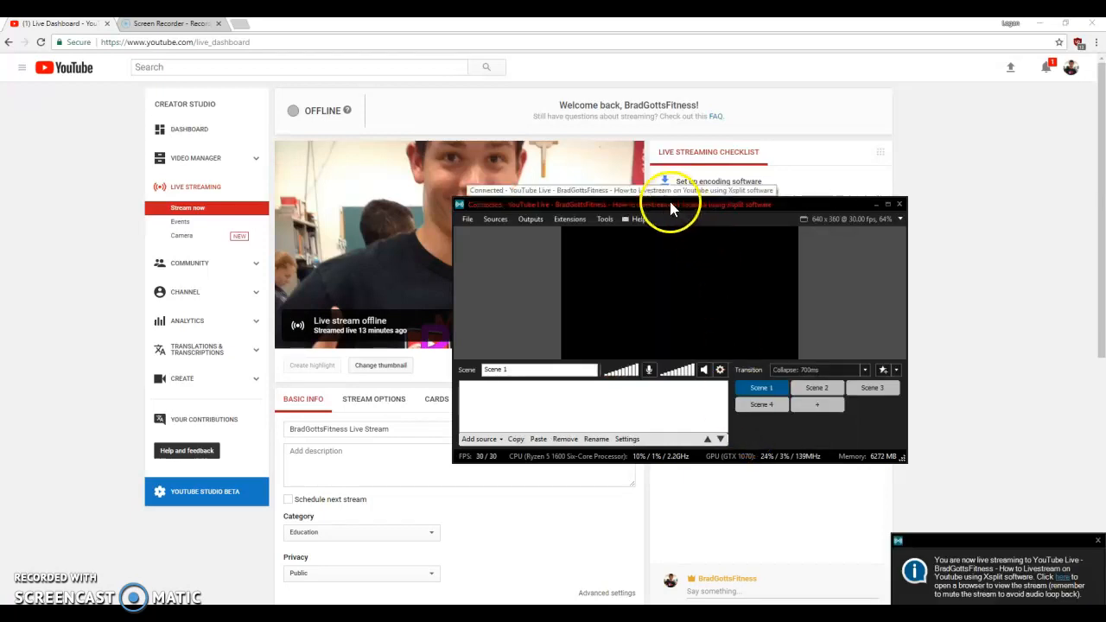
Step: Bring up the League of Legends client and add its window to Scene 1 as a screen capture source in XSplit Broadcaster
left_click_drag(662, 202, 838, 166)
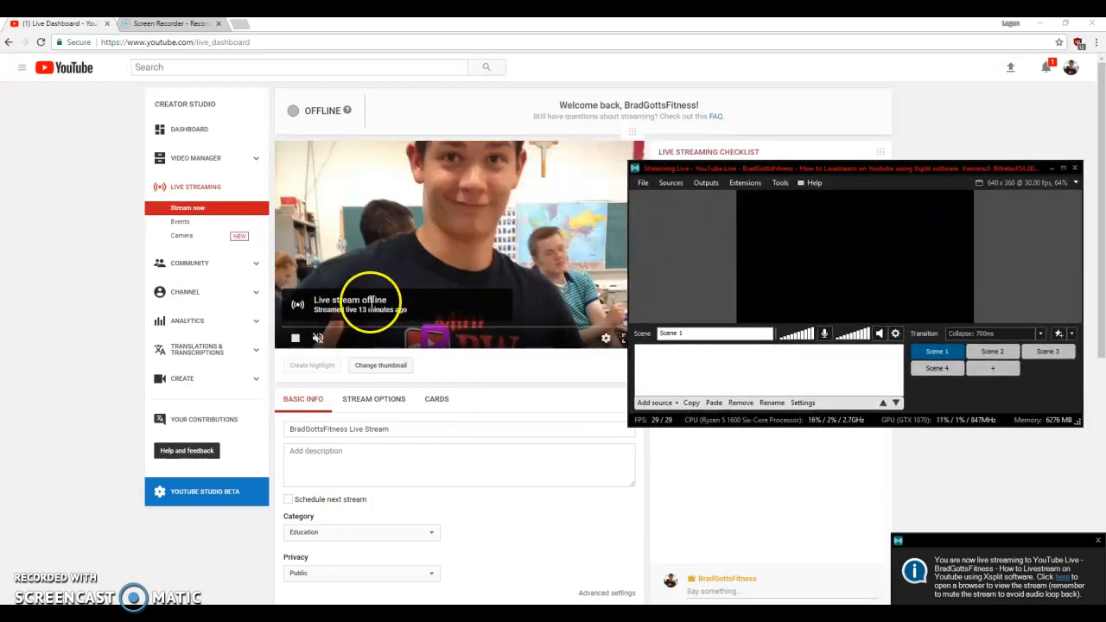
left_click(671, 182)
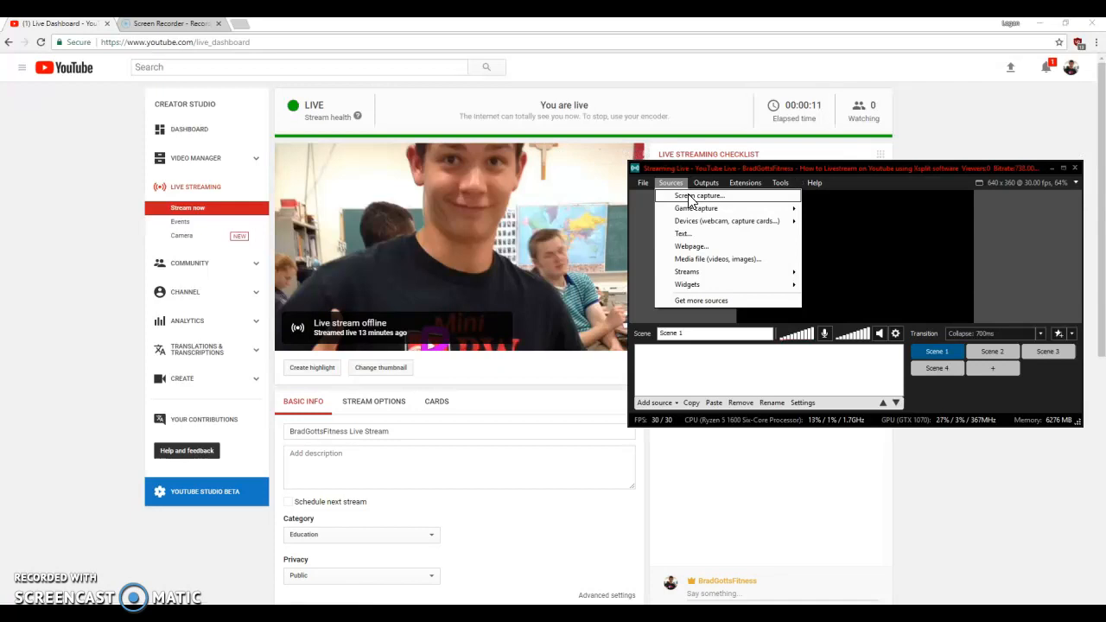
left_click(696, 196)
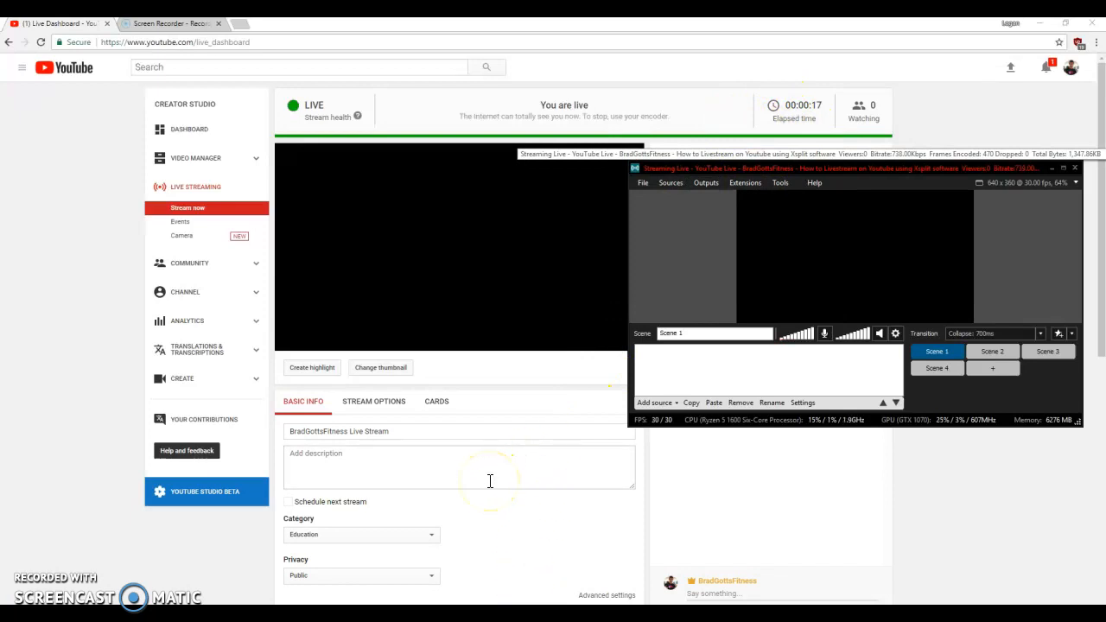
left_click(501, 616)
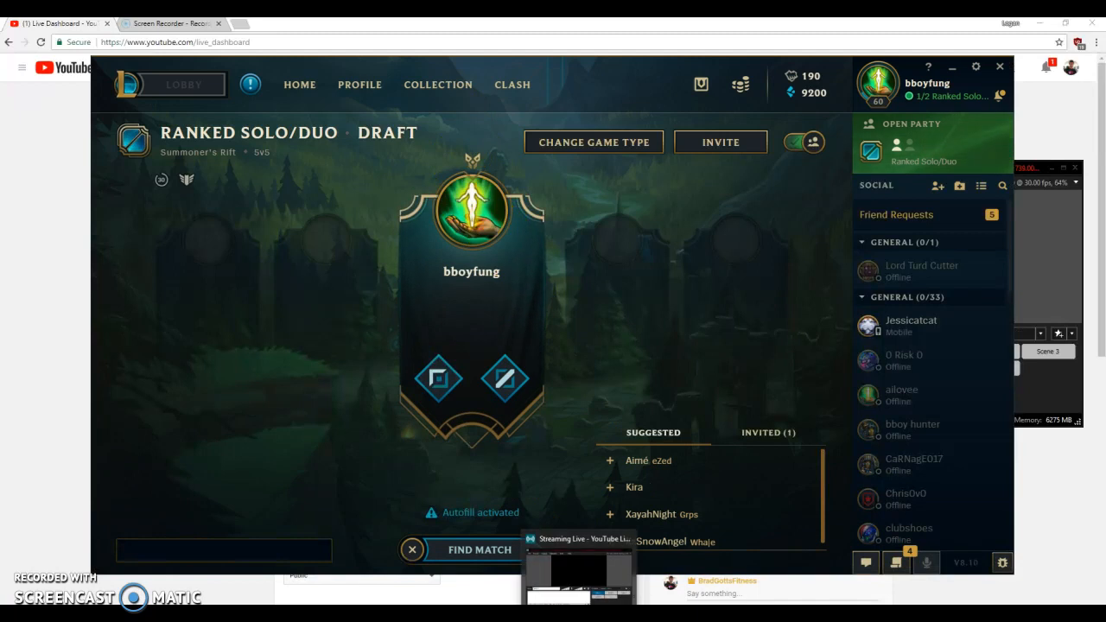
left_click(580, 614)
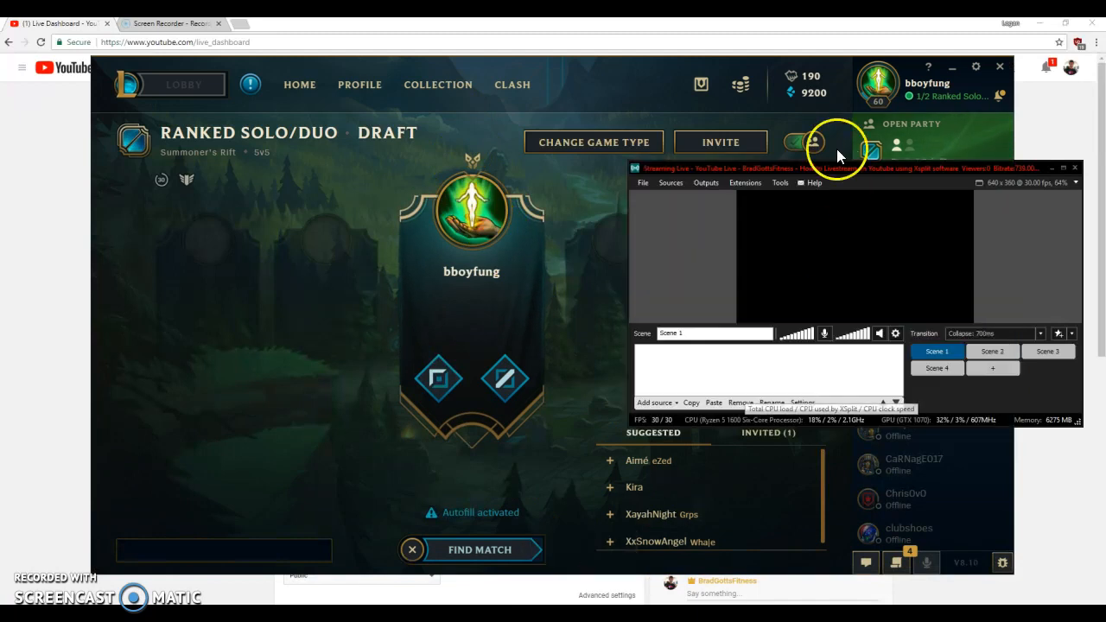
left_click(671, 183)
left_click(701, 197)
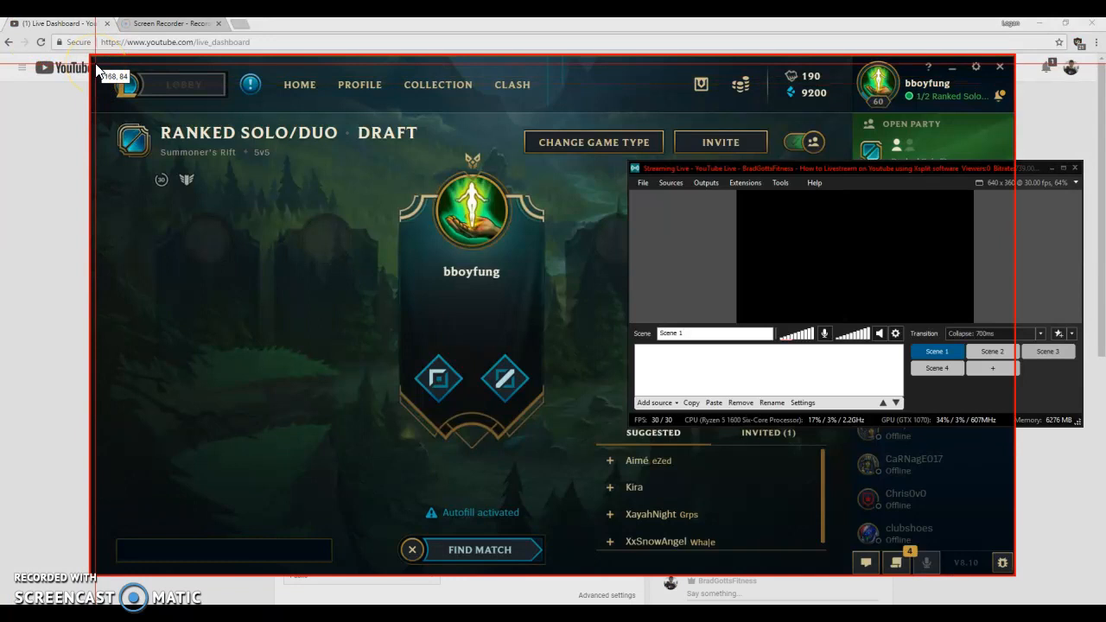
left_click(97, 71)
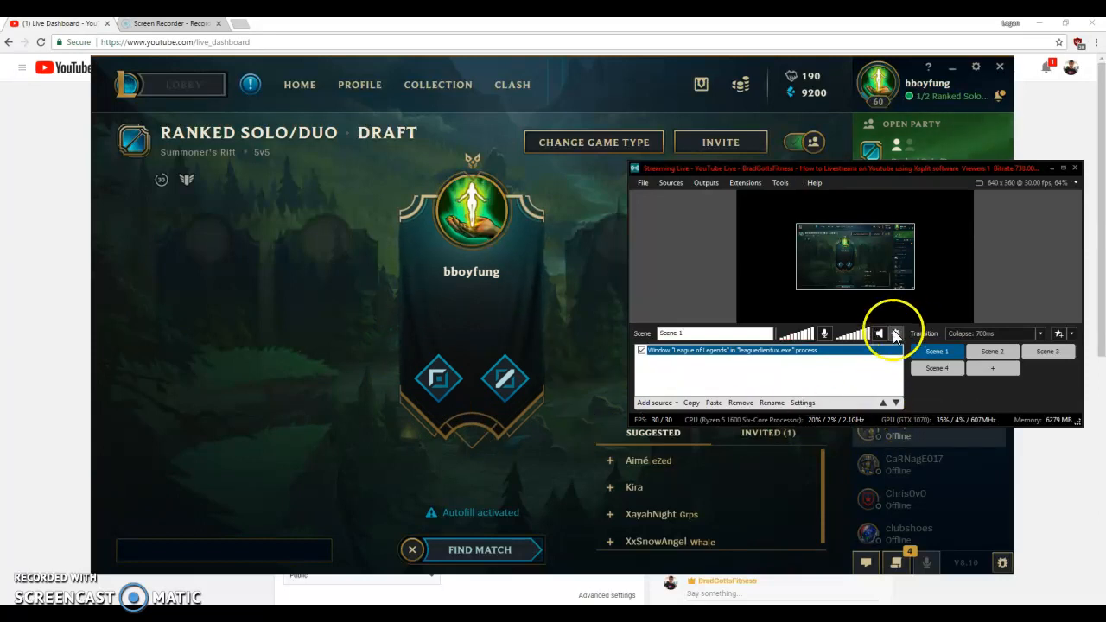
Step: Show Scene 2, return to Scene 1 and look over the available source types
left_click(994, 353)
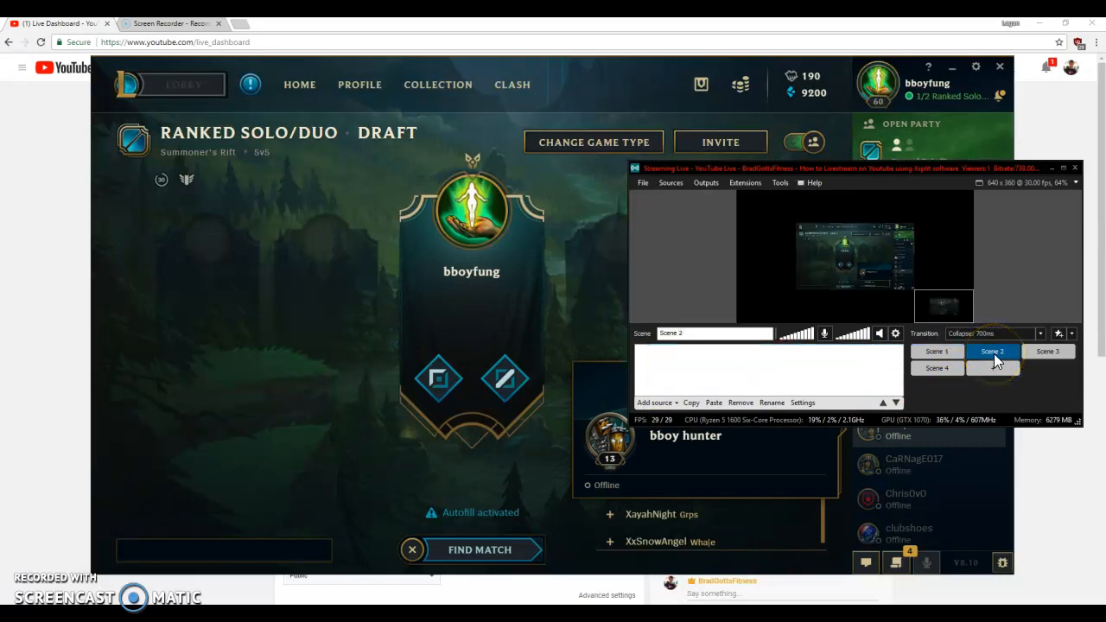
left_click(941, 353)
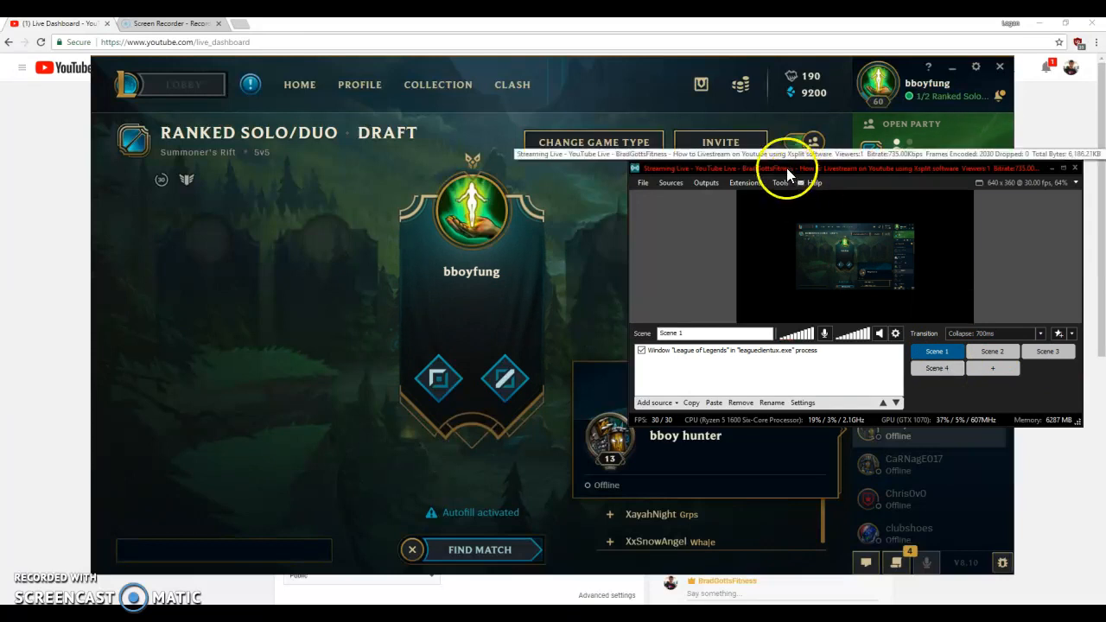
left_click(677, 183)
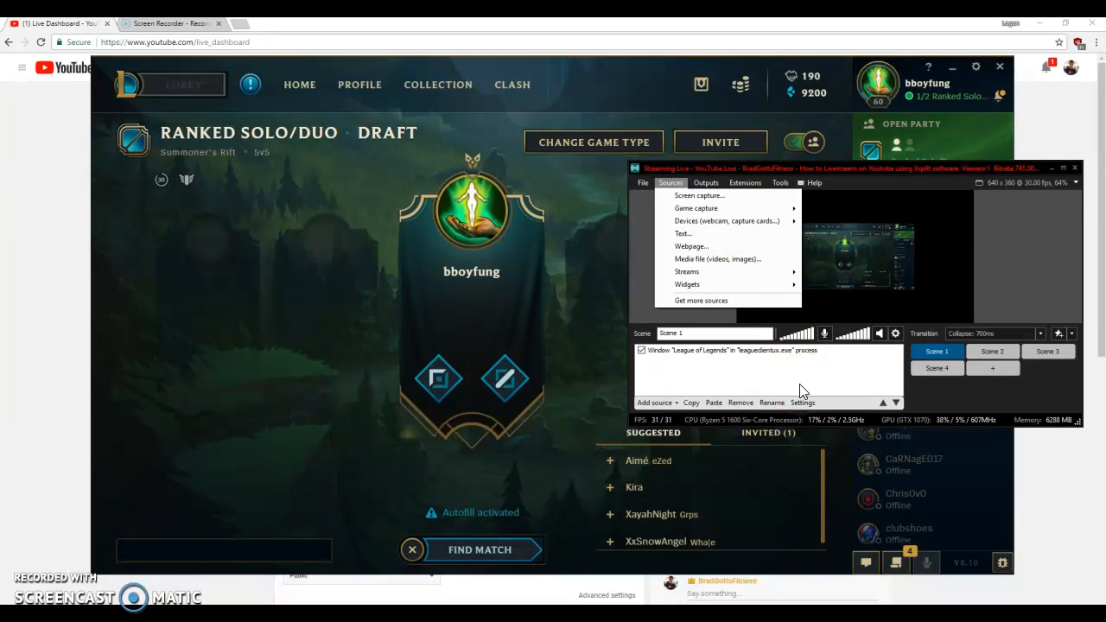
left_click(839, 372)
left_click(663, 434)
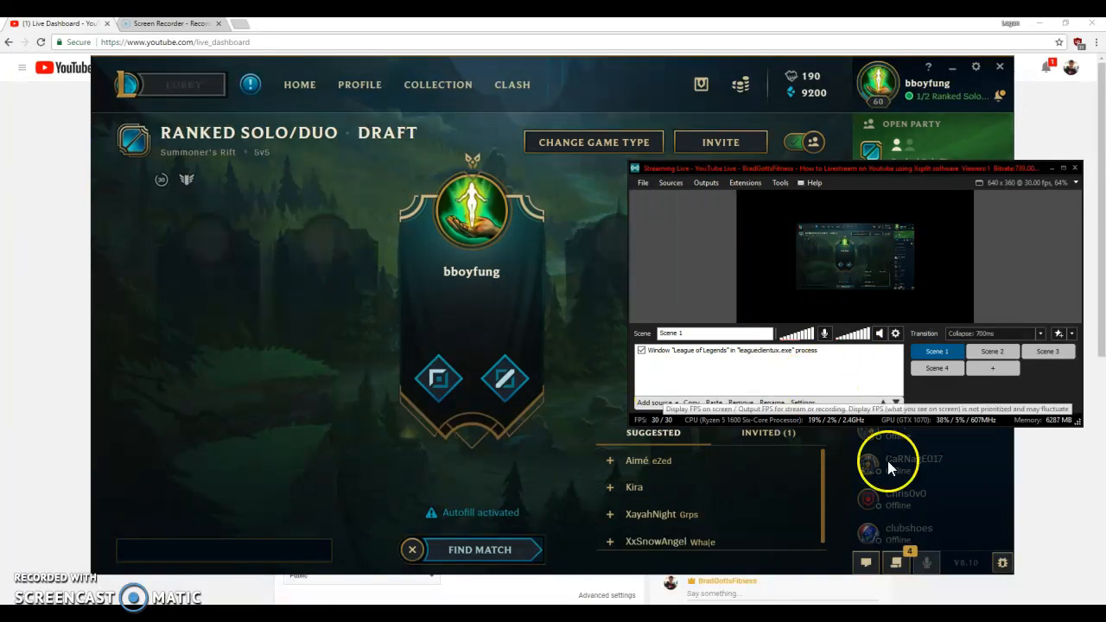
Step: Stop the running YouTube Live broadcast and review the output options
left_click(704, 183)
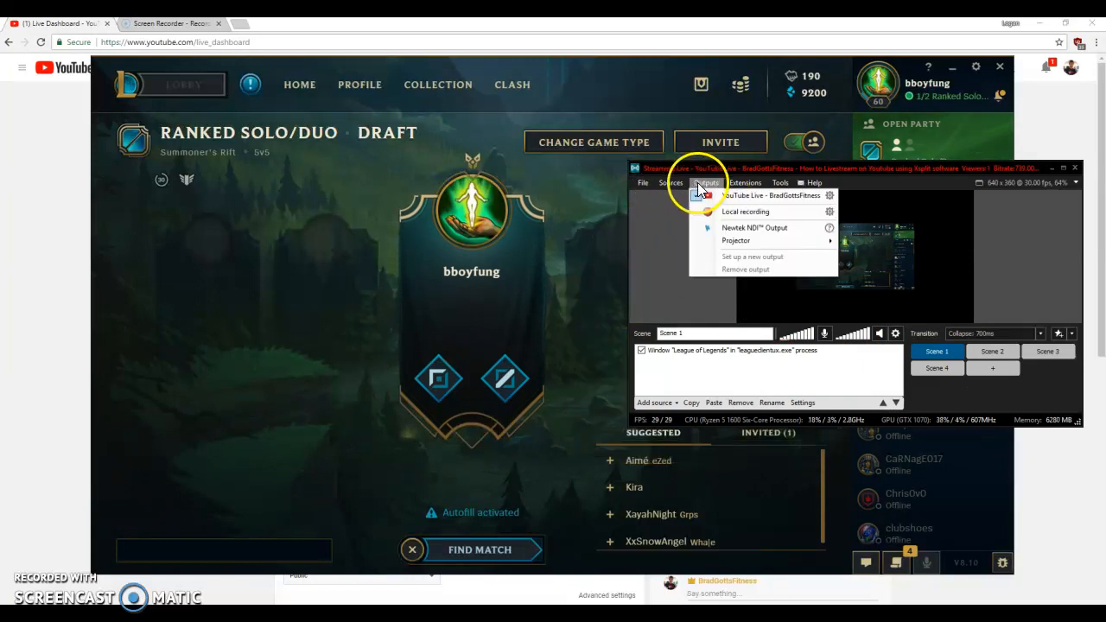
left_click(741, 198)
left_click(718, 300)
left_click(707, 183)
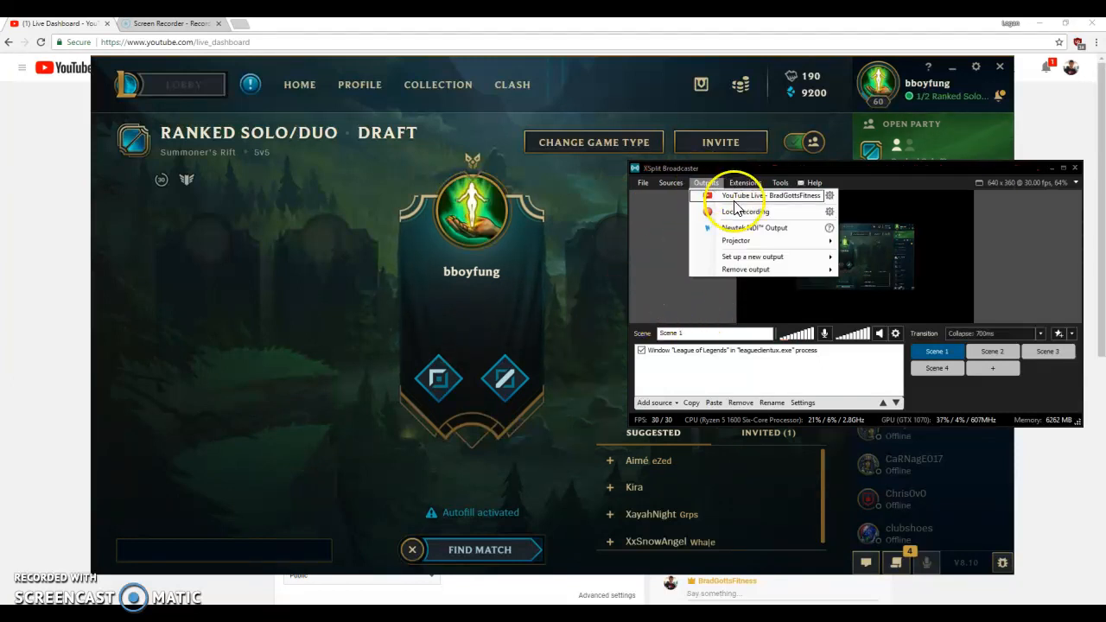
left_click(784, 184)
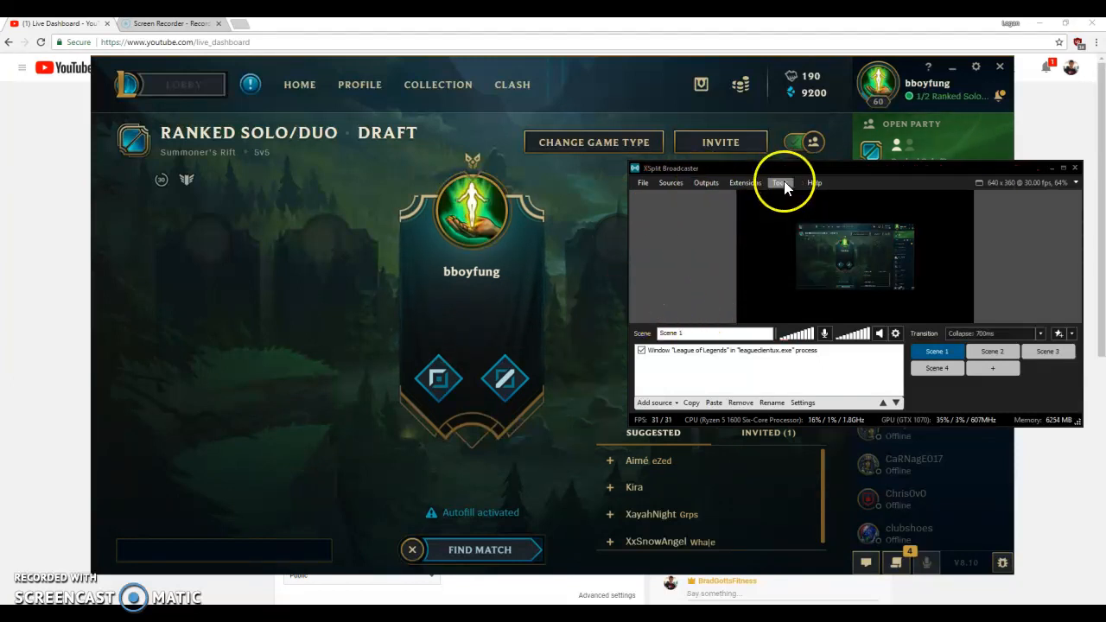
left_click(713, 183)
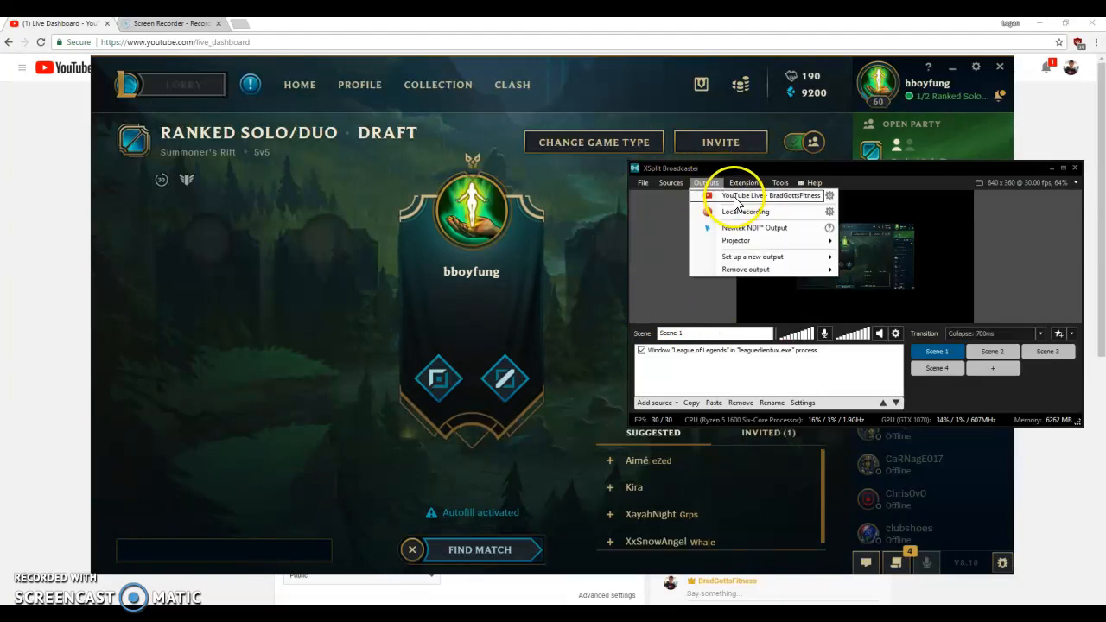
Step: Switch back to the YouTube live dashboard in the browser and check the stream's status
left_click(386, 297)
left_click(38, 259)
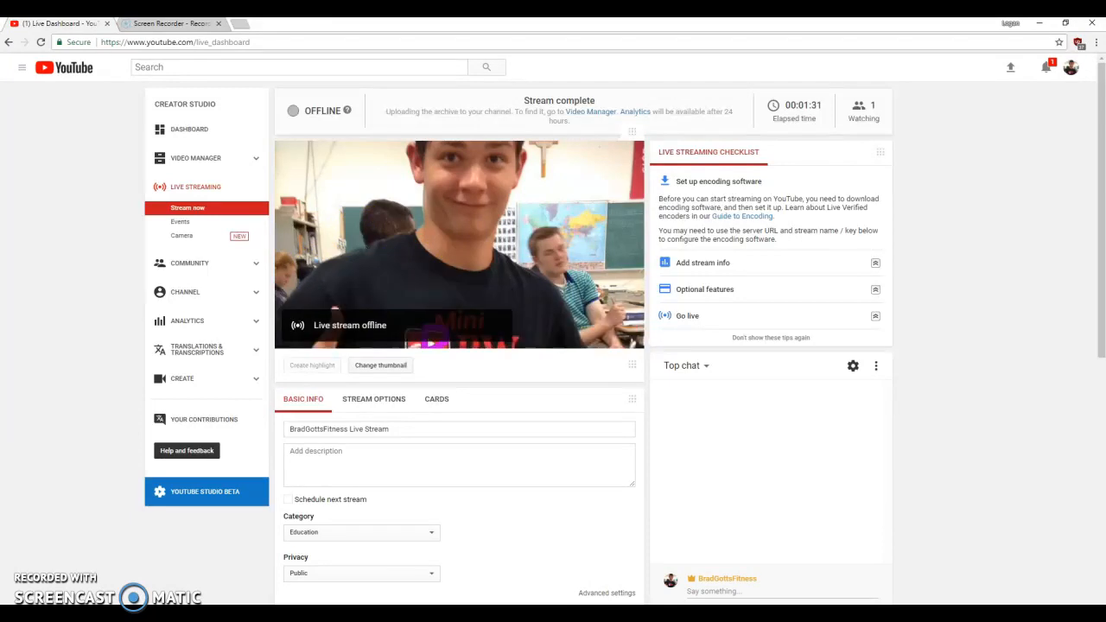
mouse_move(370, 223)
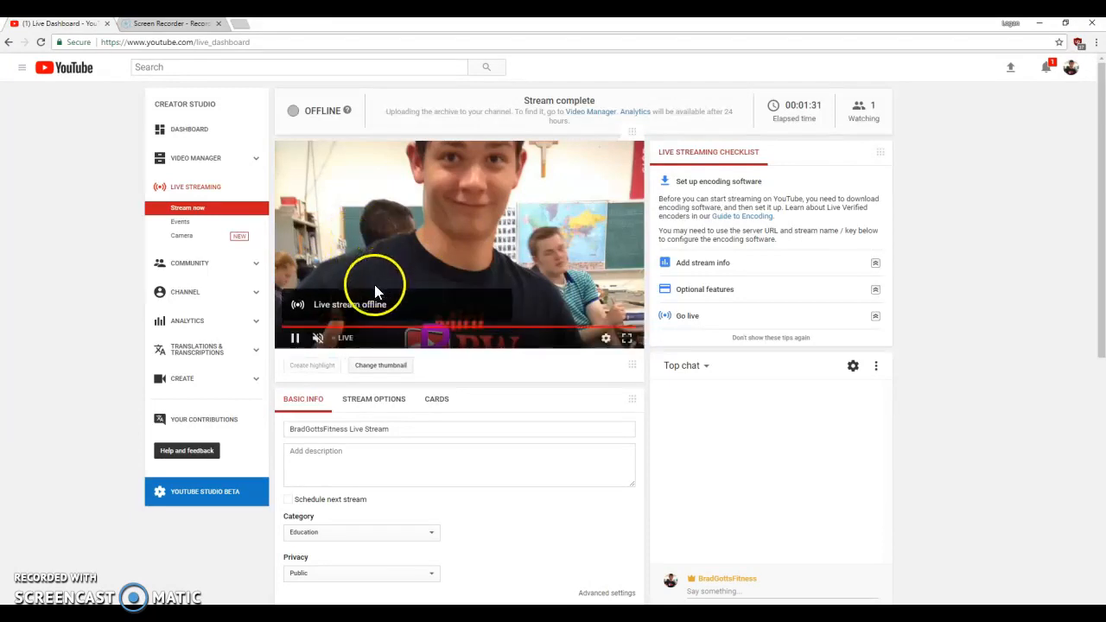